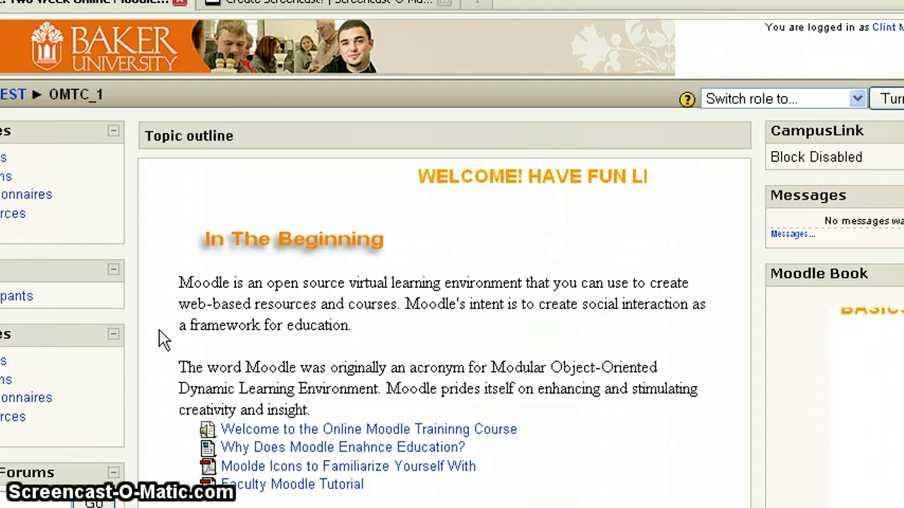
Find Test Wiki beneath Program Focused Blogs in the course outline and open it
scroll(163, 339, down, 3)
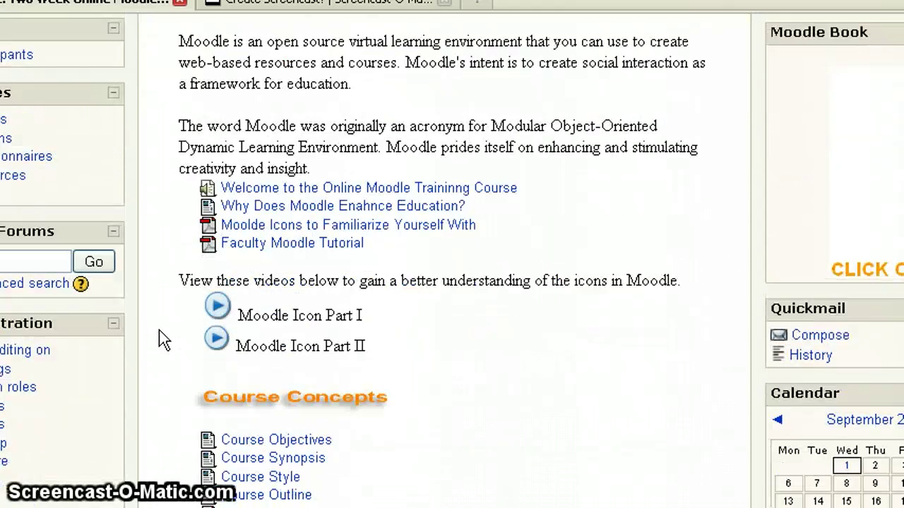
scroll(163, 339, down, 8)
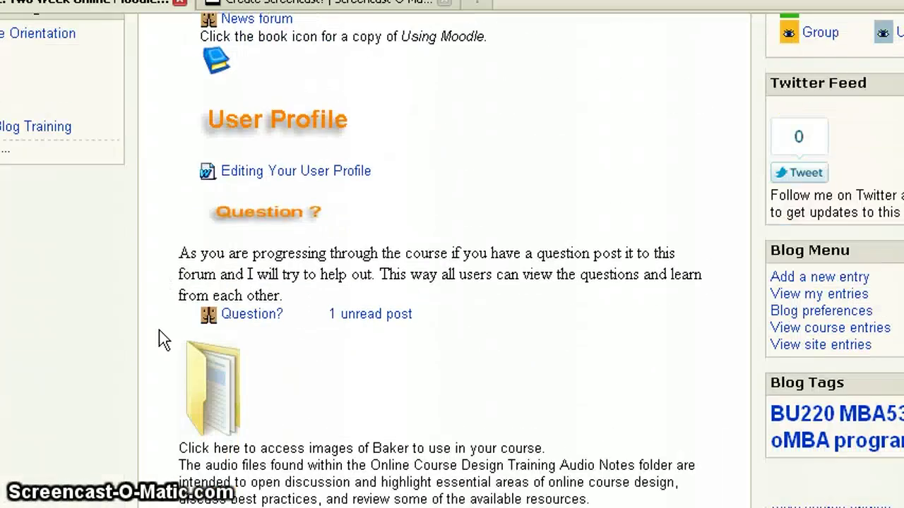
scroll(159, 339, down, 3)
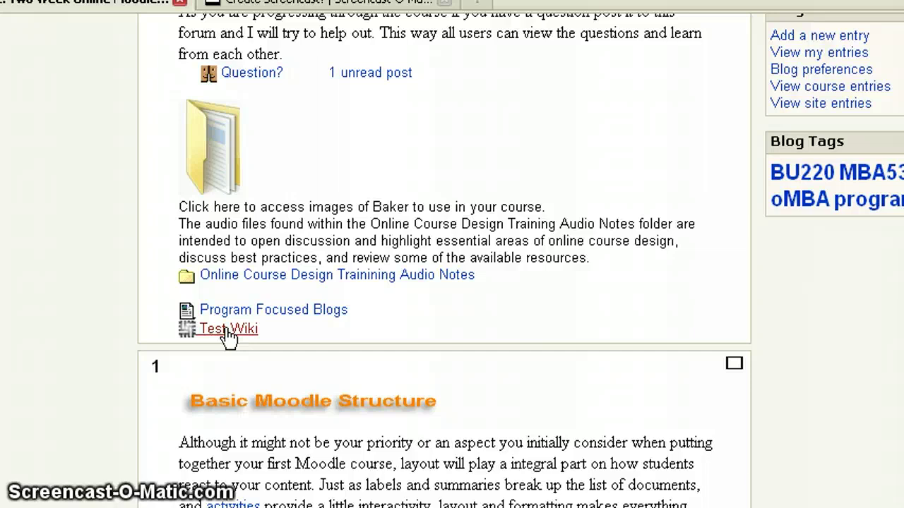
click(234, 330)
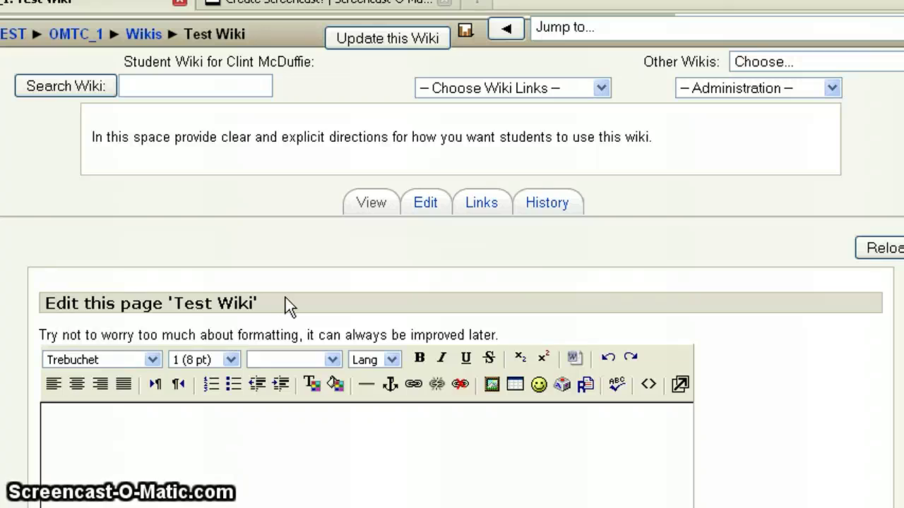
Enter the text "Here is some information." in the body of the Test Wiki page
scroll(345, 275, up, 1)
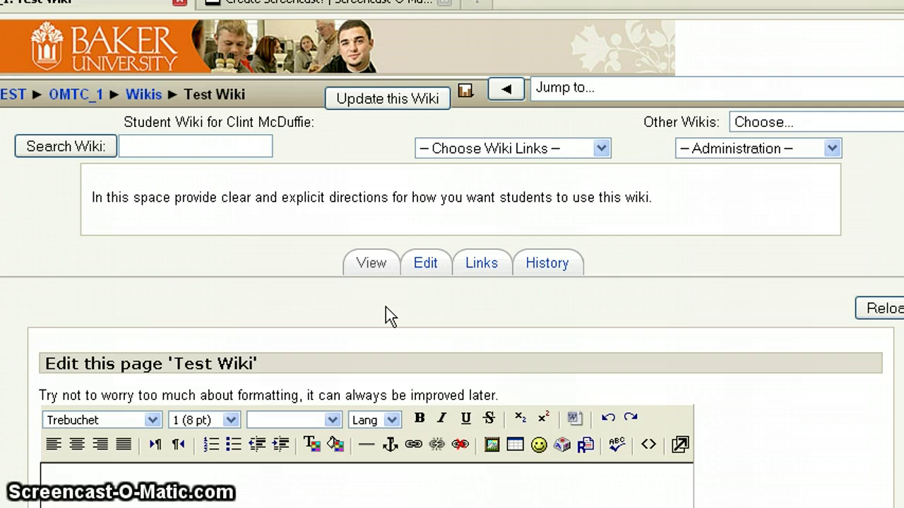
scroll(390, 310, down, 3)
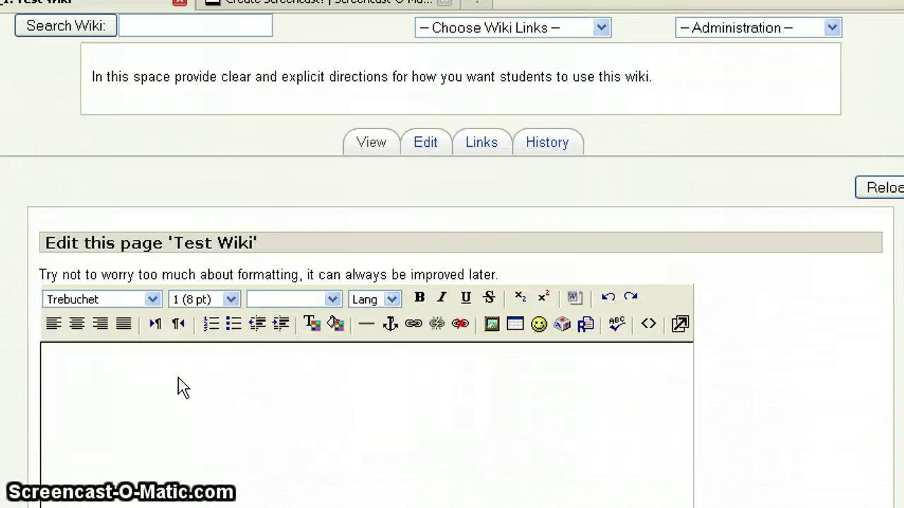
click(113, 385)
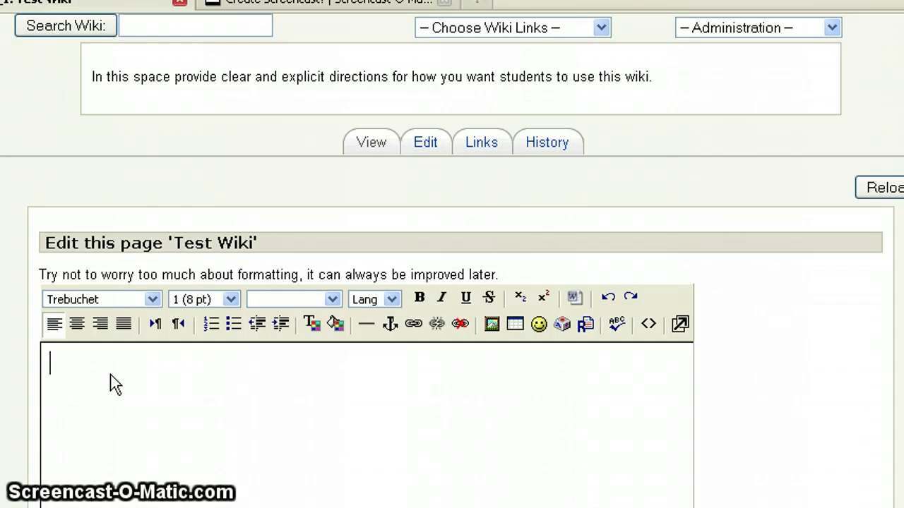
text(Here is some inform)
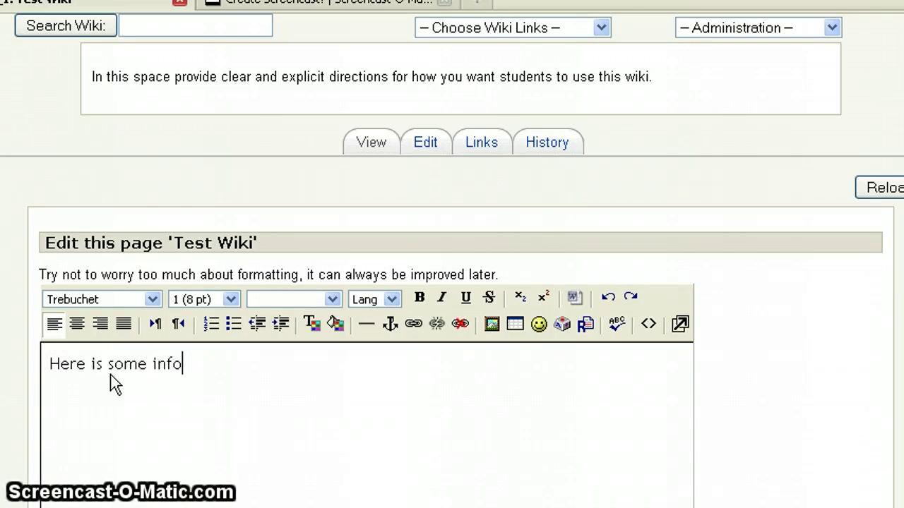
key(BackSpace)
text(rmation.)
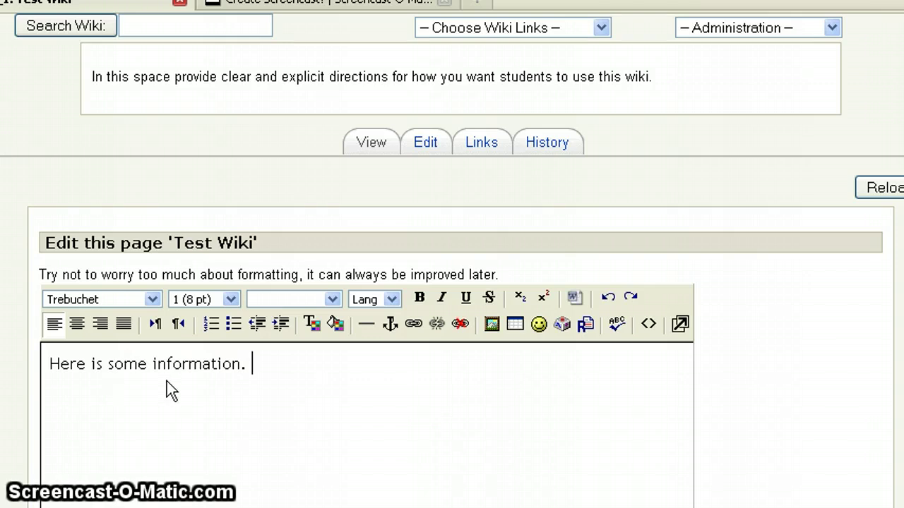
Put the contributor's first name and a colon before the sentence, and save the wiki page
scroll(167, 381, down, 5)
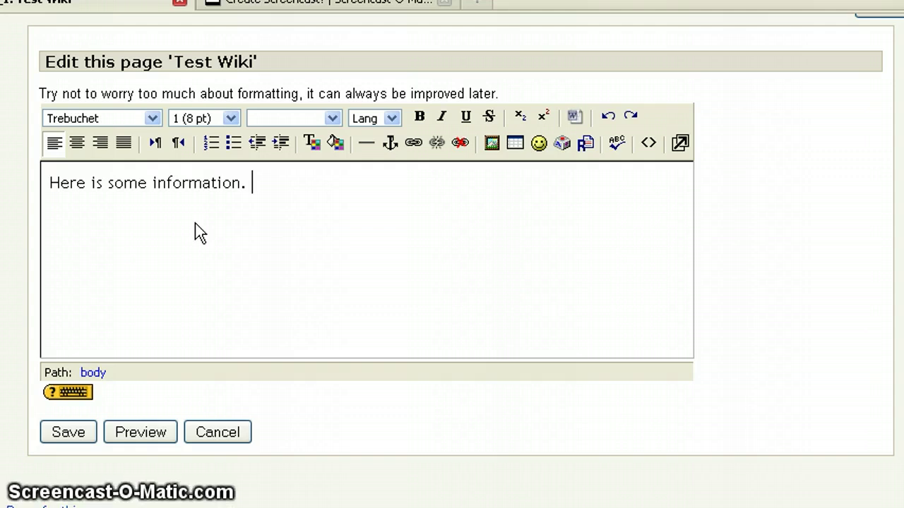
click(49, 186)
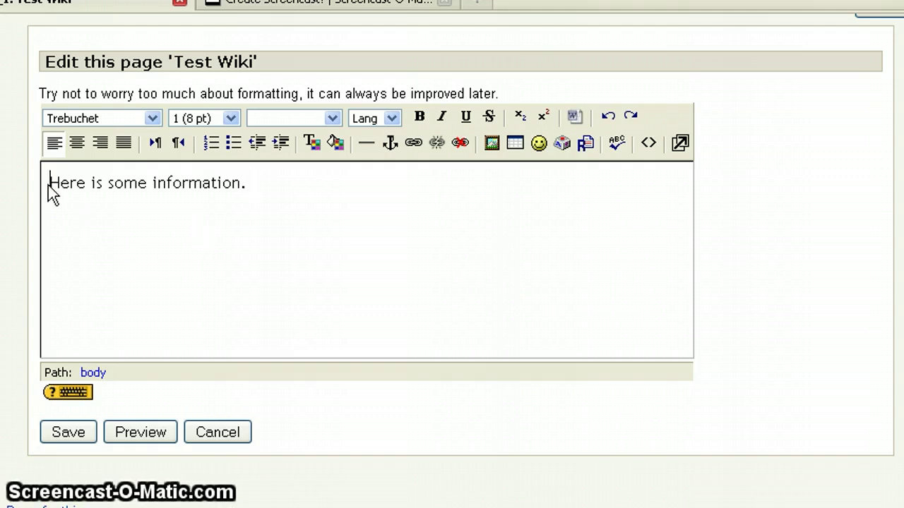
text(Clint:)
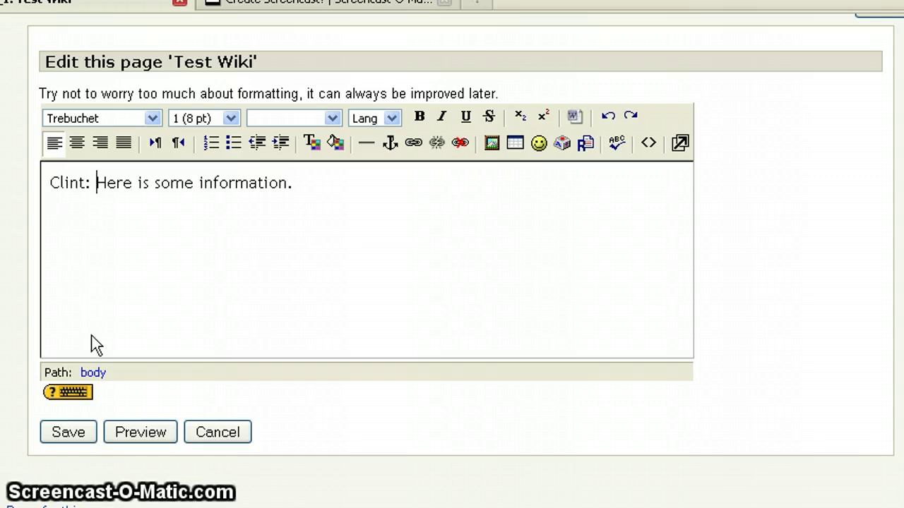
click(69, 434)
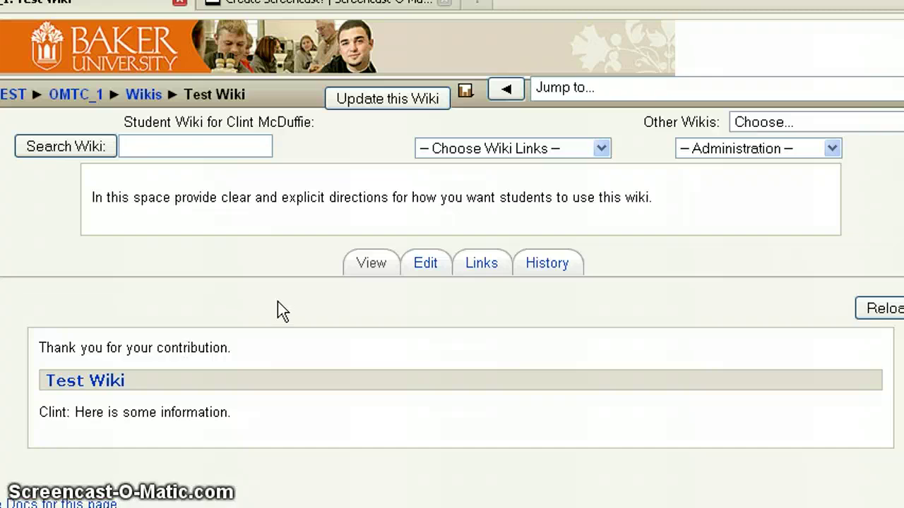
Reopen the saved Test Wiki page for editing and look over its content and save options
click(424, 272)
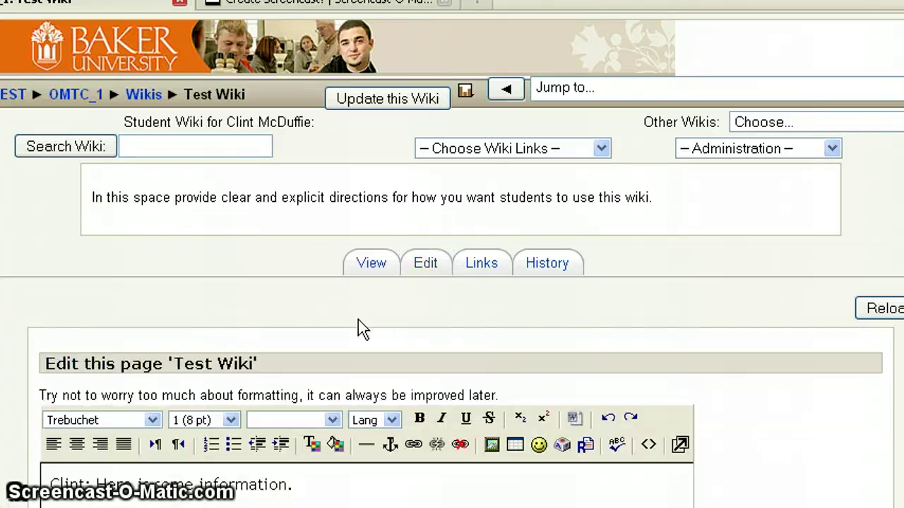
scroll(358, 319, down, 3)
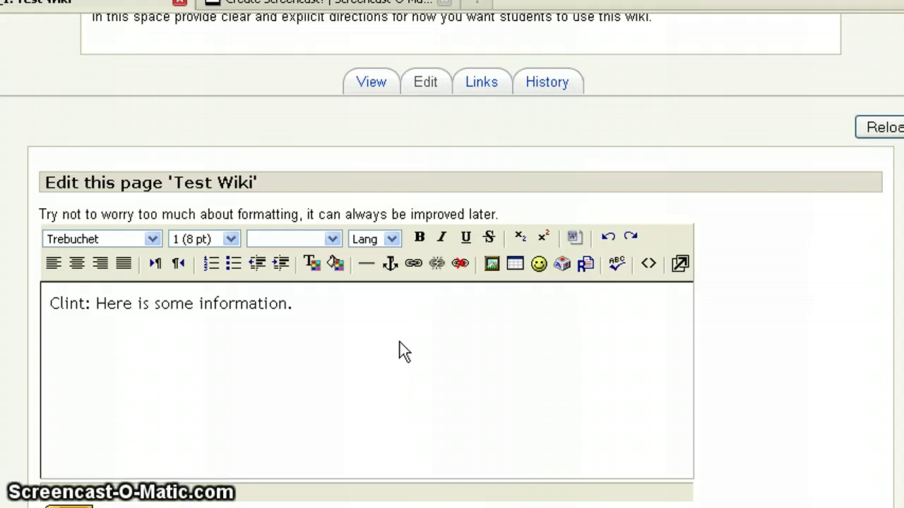
scroll(399, 351, down, 3)
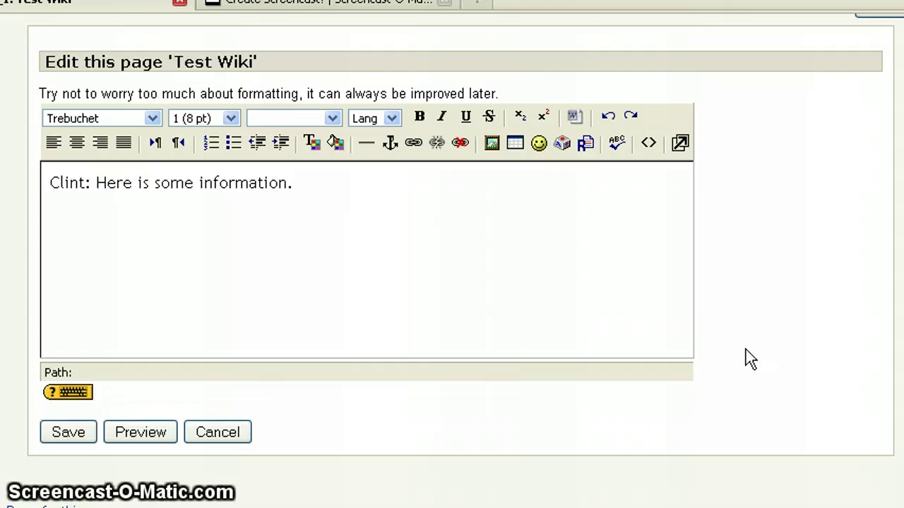
scroll(746, 349, up, 6)
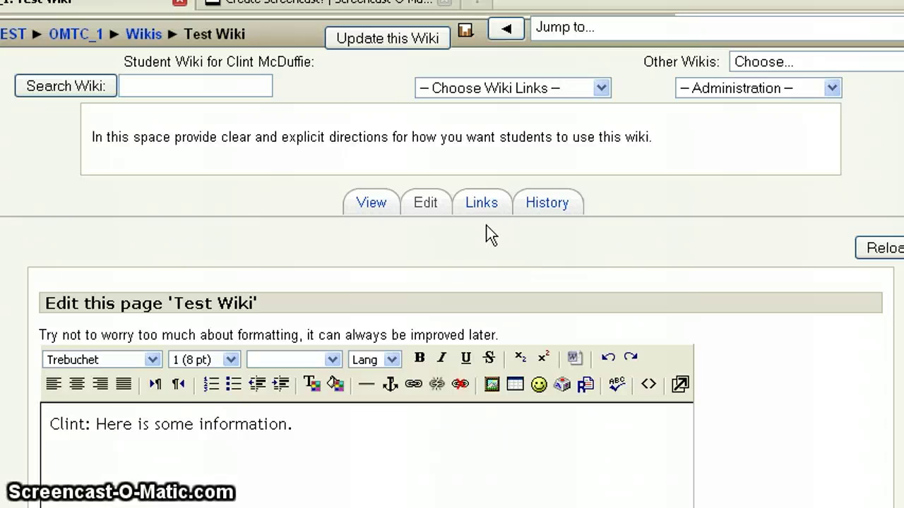
Check which pages link to Test Wiki, and view the page's version history
click(484, 212)
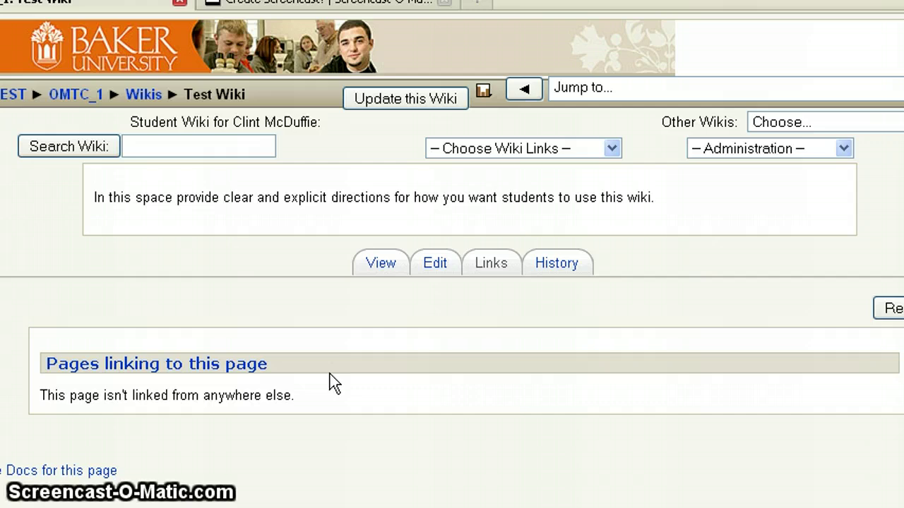
click(558, 267)
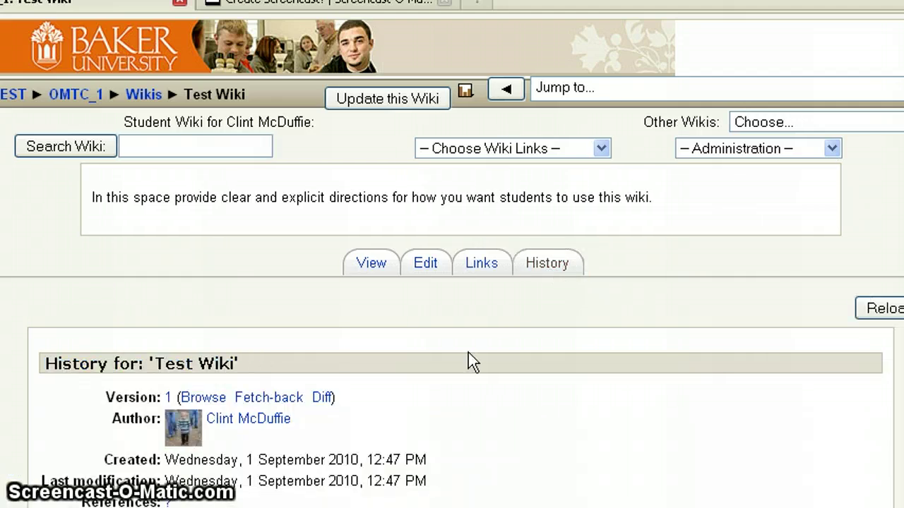
scroll(469, 356, down, 3)
scroll(468, 352, up, 2)
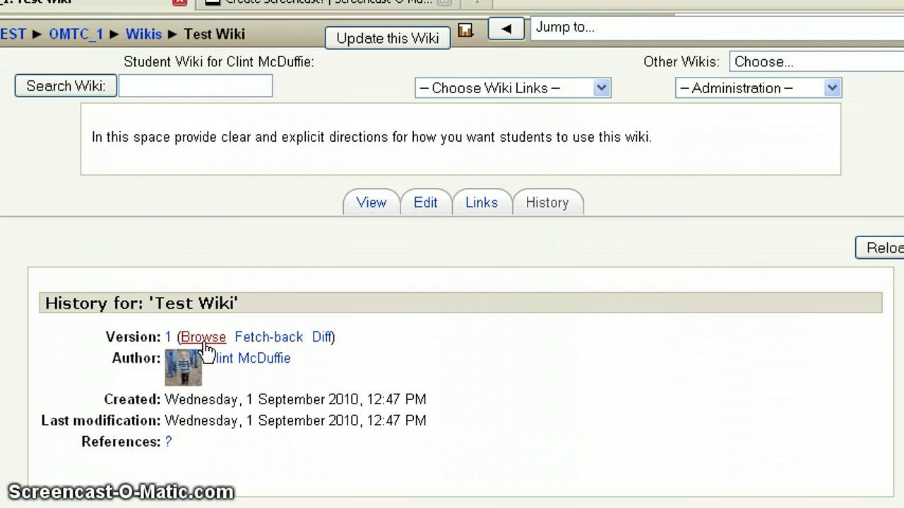
Browse version 1 of Test Wiki, and view its differences from version 0
click(204, 339)
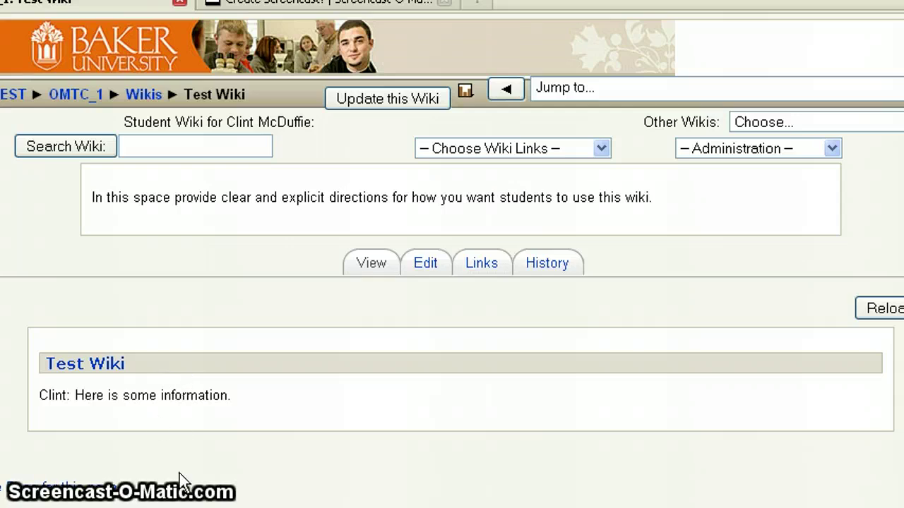
click(552, 272)
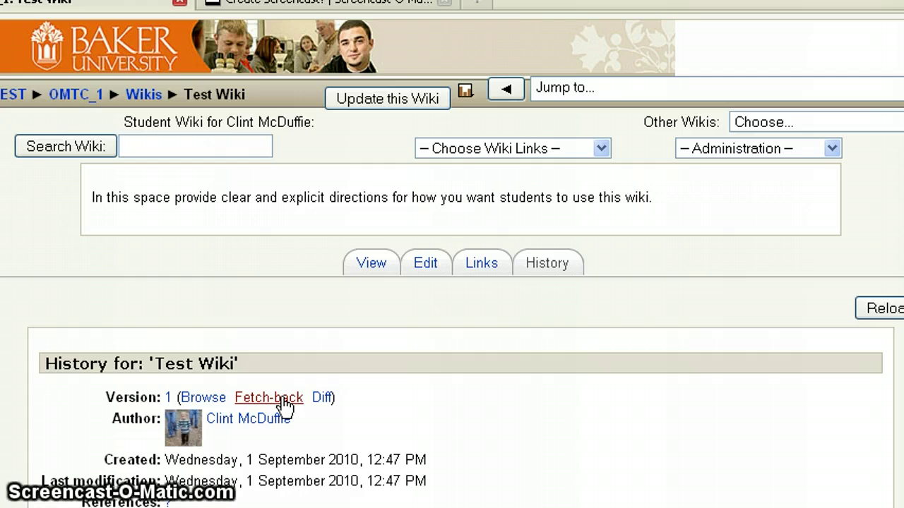
click(321, 400)
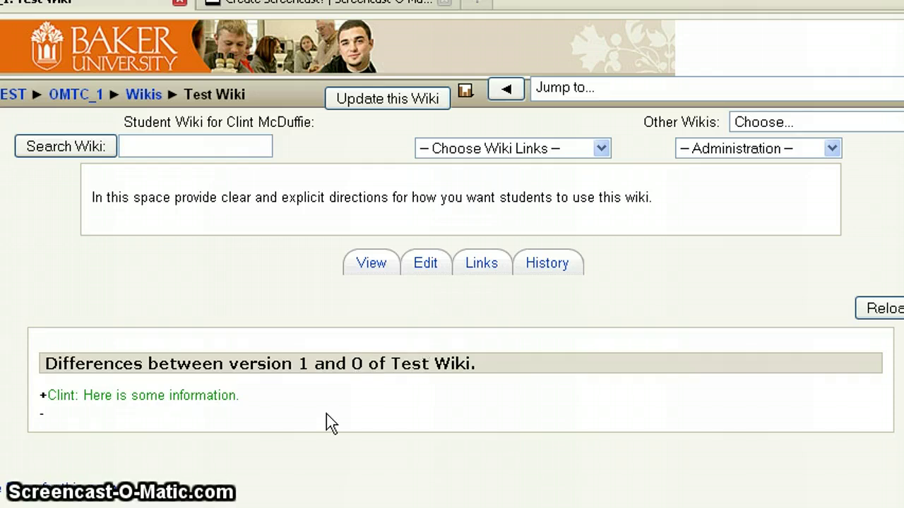
Return to the Test Wiki history and review the version's author, dates and available actions
click(547, 264)
scroll(482, 408, down, 2)
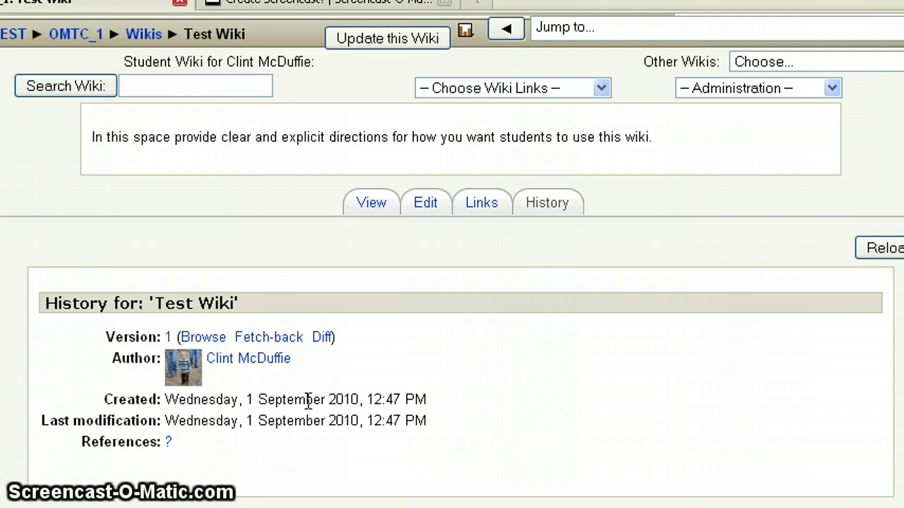
scroll(308, 401, down, 2)
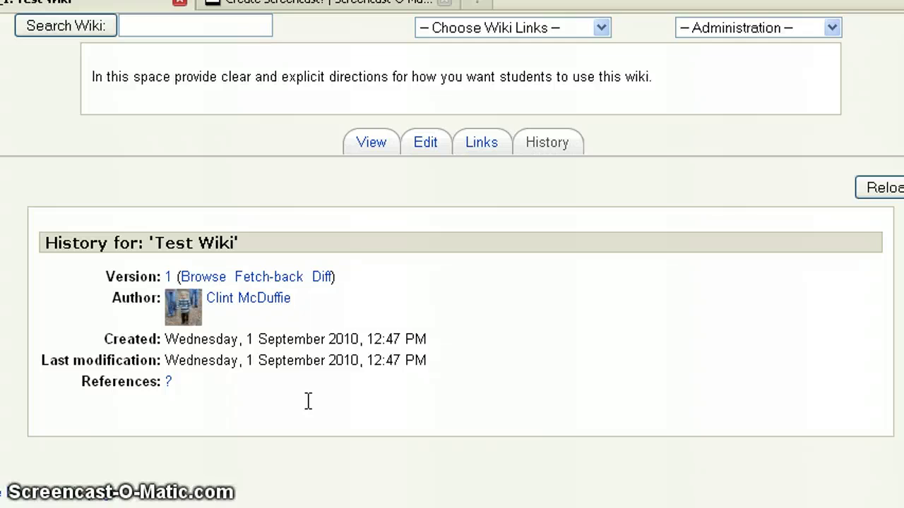
click(281, 281)
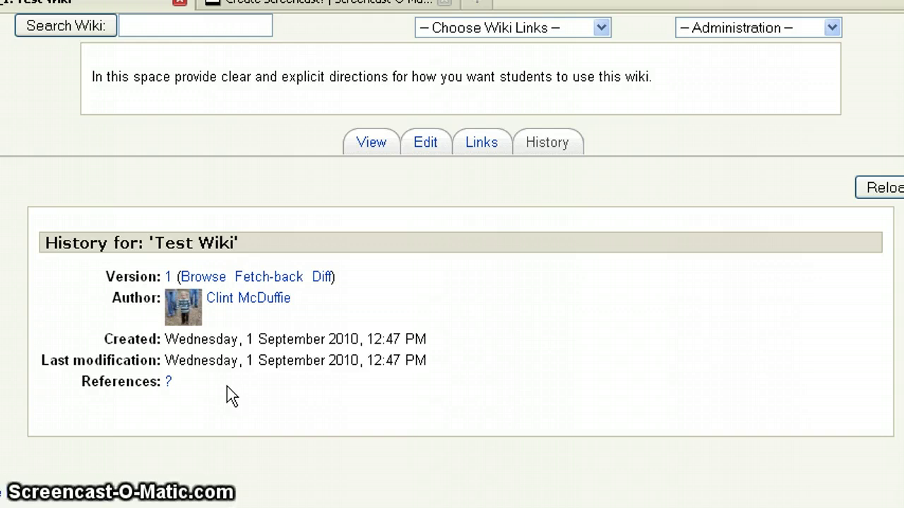
Open Test Wiki for editing again and examine the editor and the file upload controls beneath it
scroll(226, 386, up, 3)
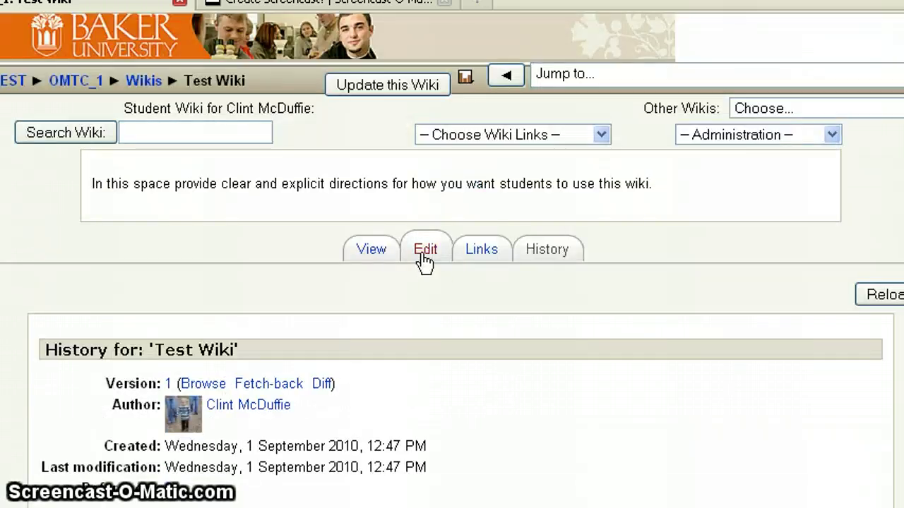
click(424, 254)
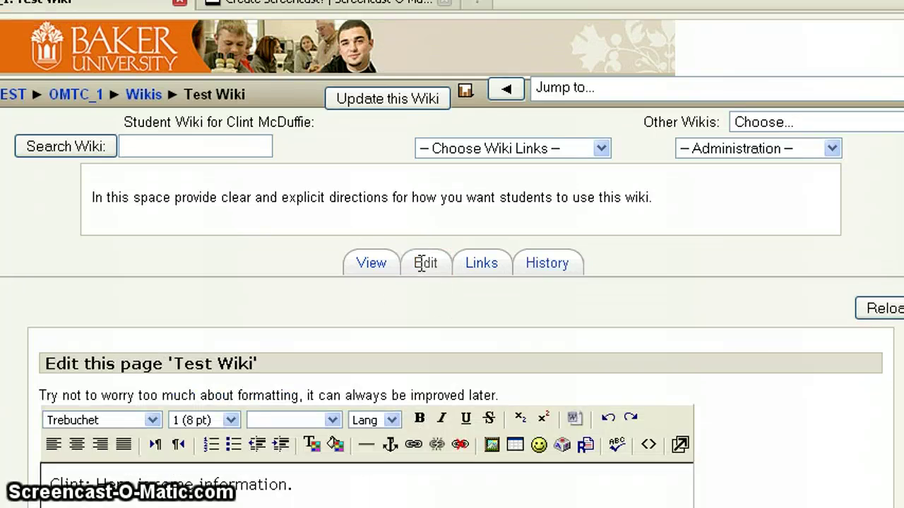
scroll(383, 310, down, 5)
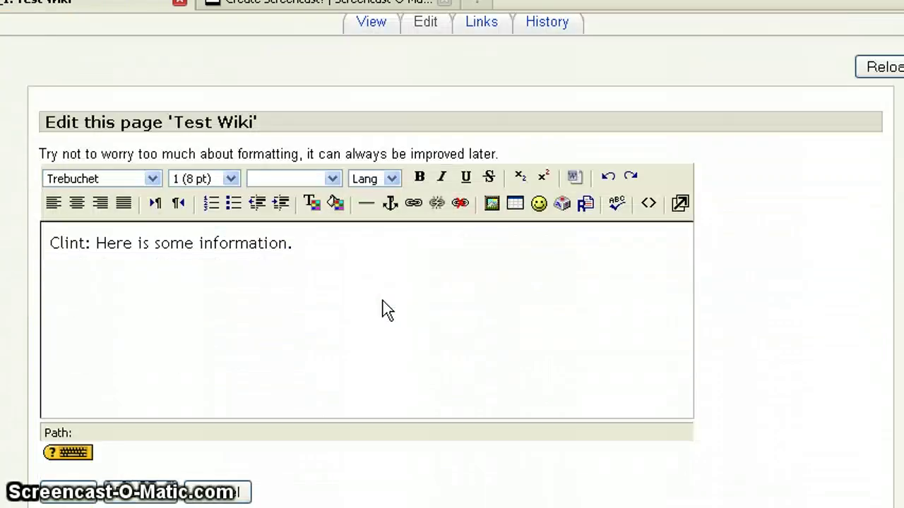
scroll(383, 309, up, 4)
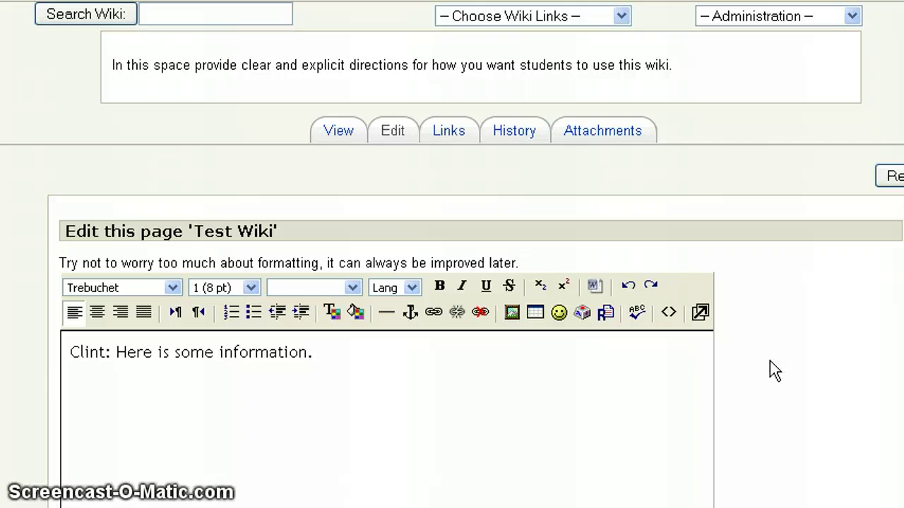
scroll(769, 361, down, 2)
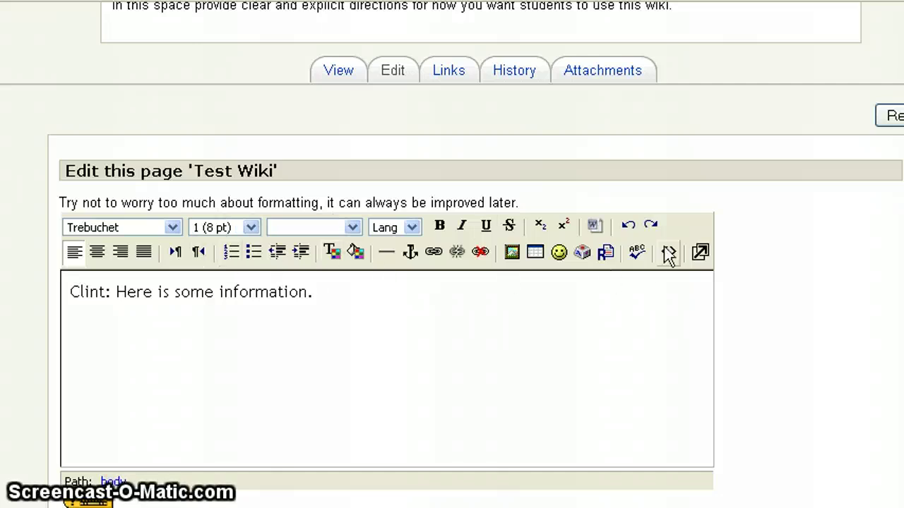
scroll(456, 337, down, 4)
scroll(456, 337, down, 2)
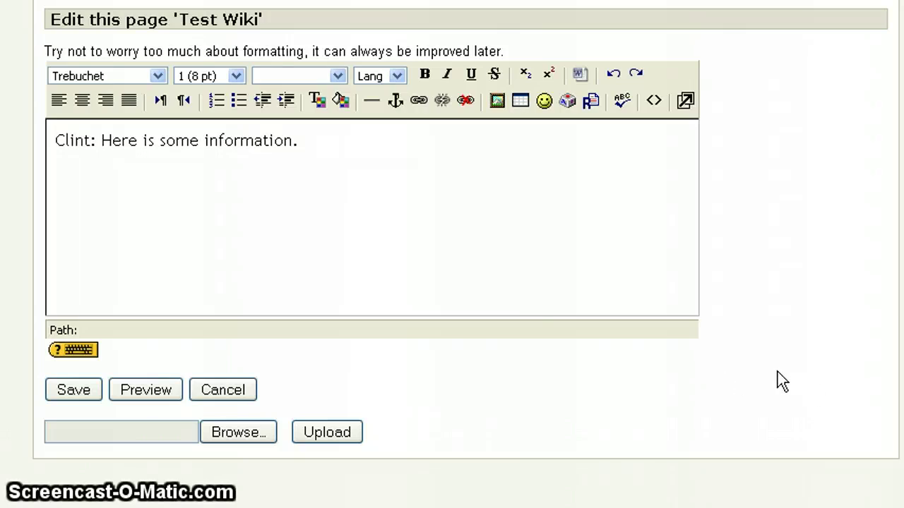
Open the attachments of Test Wiki and examine the file upload form
scroll(777, 371, up, 5)
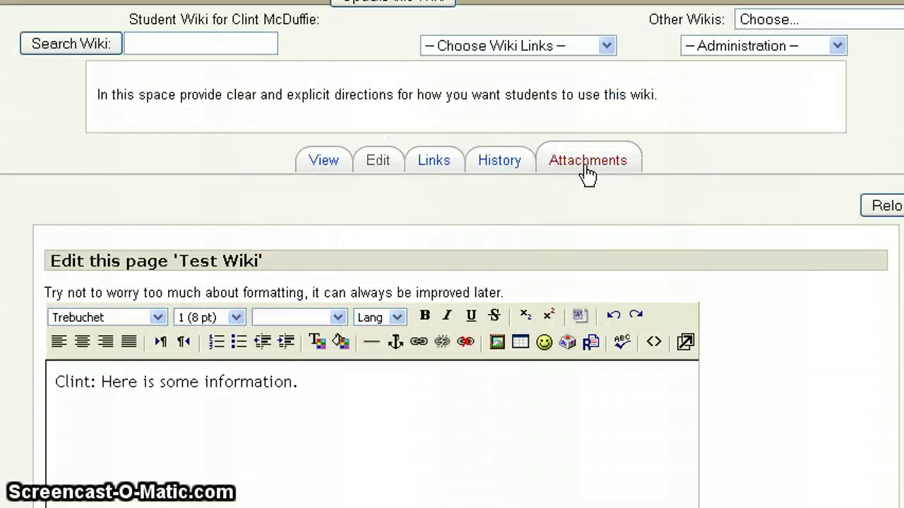
click(586, 168)
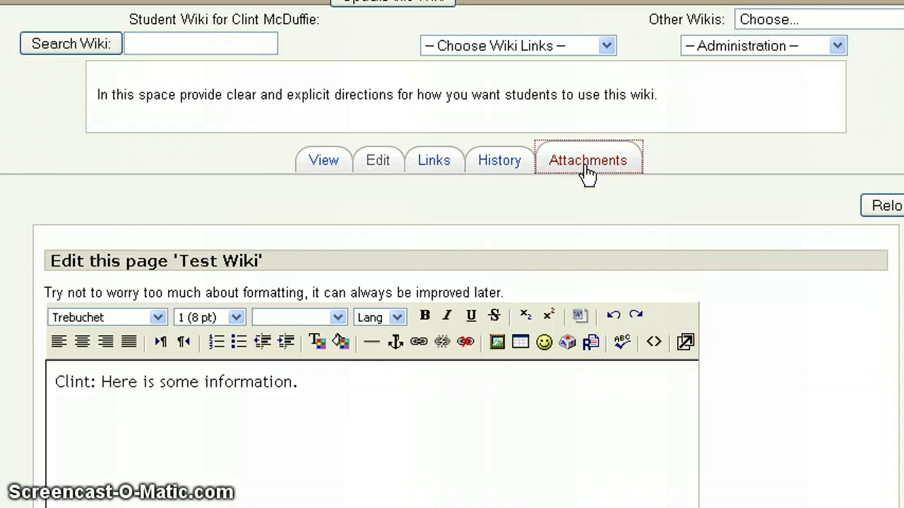
scroll(551, 323, down, 1)
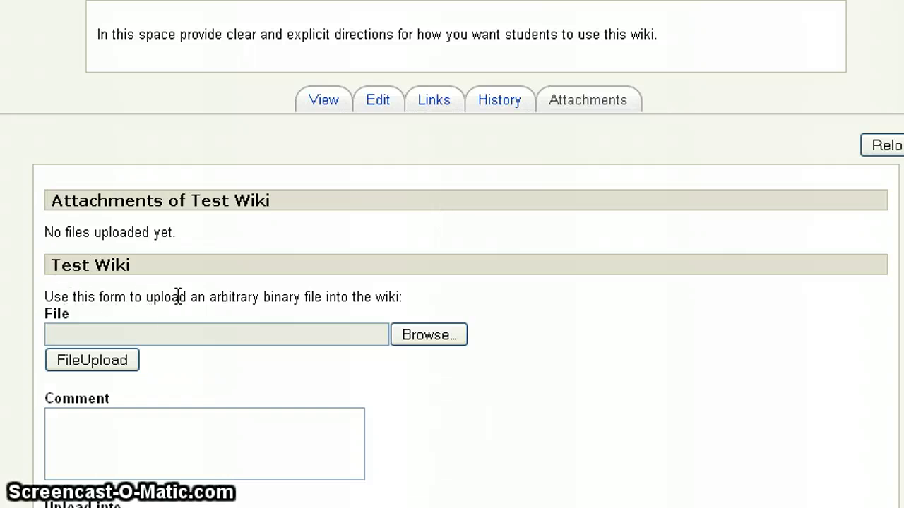
Examine the attachment form's comment, upload destination and alternative filename fields, keeping Test Wiki as the destination
scroll(570, 327, down, 2)
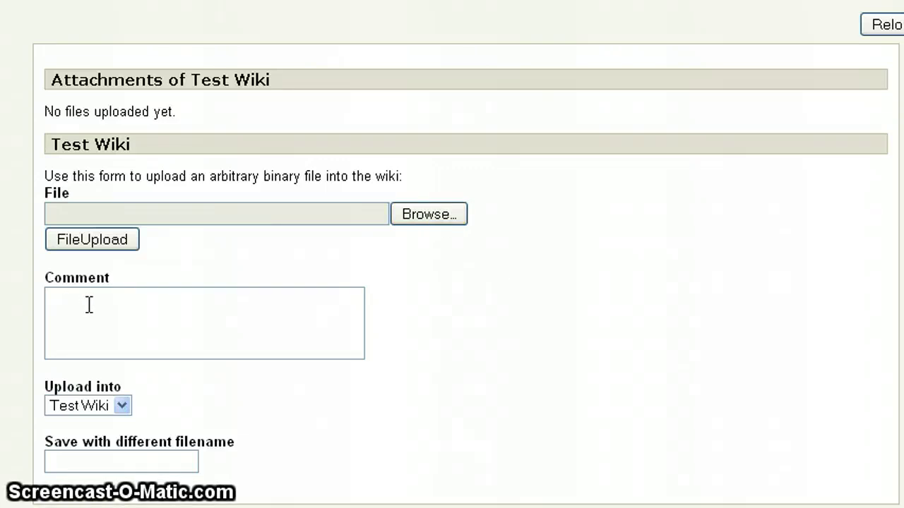
scroll(88, 305, down, 1)
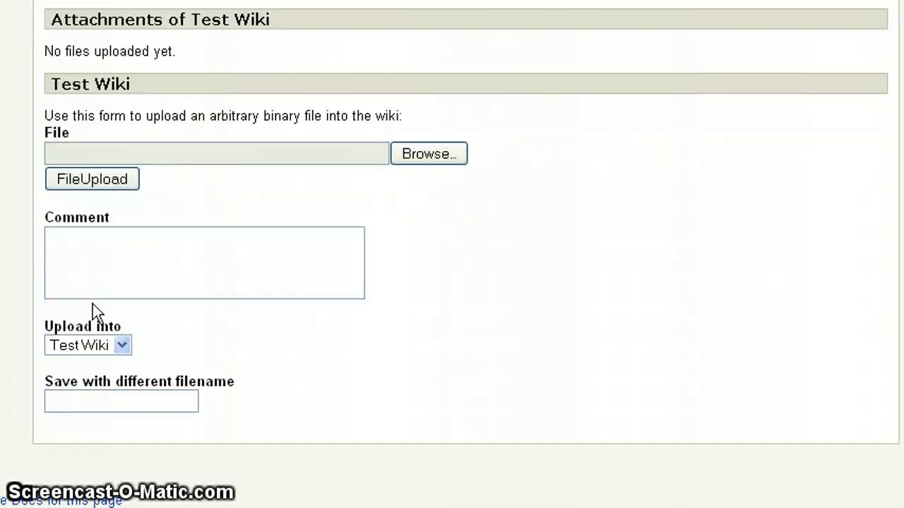
click(120, 344)
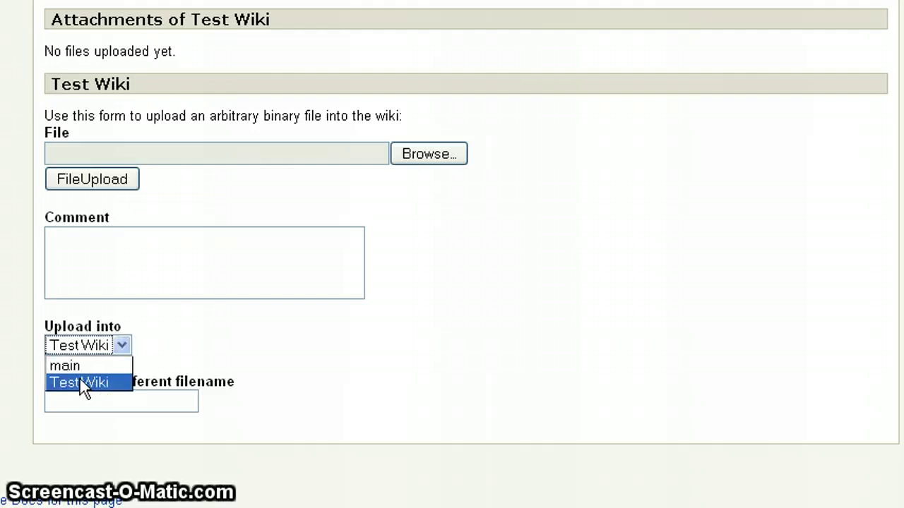
click(82, 381)
click(178, 341)
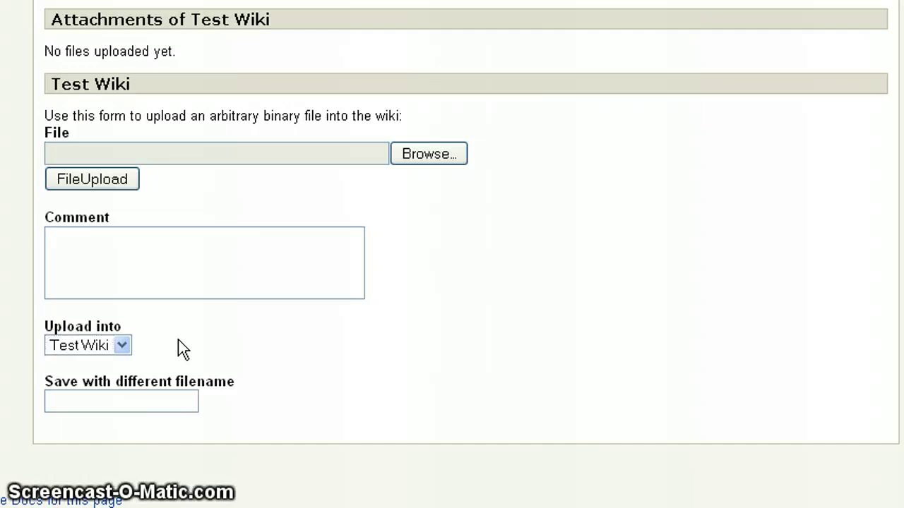
scroll(89, 408, down, 2)
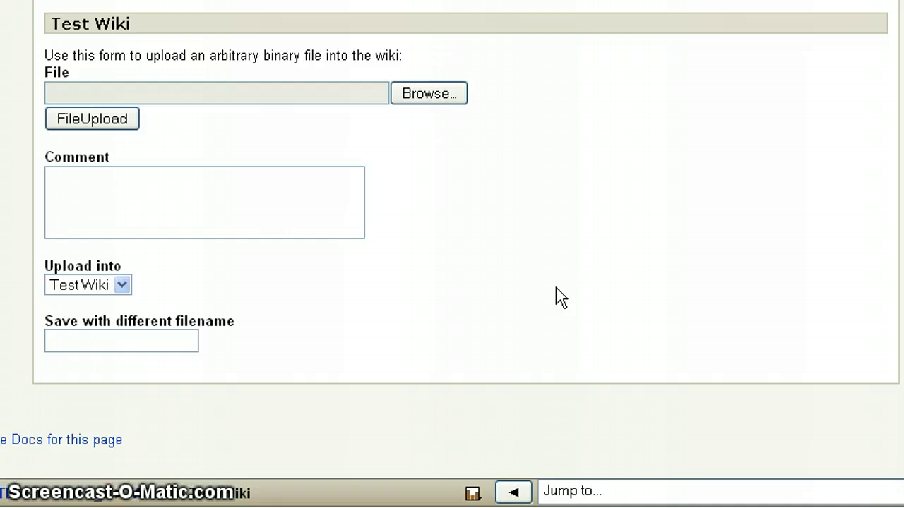
scroll(556, 296, up, 8)
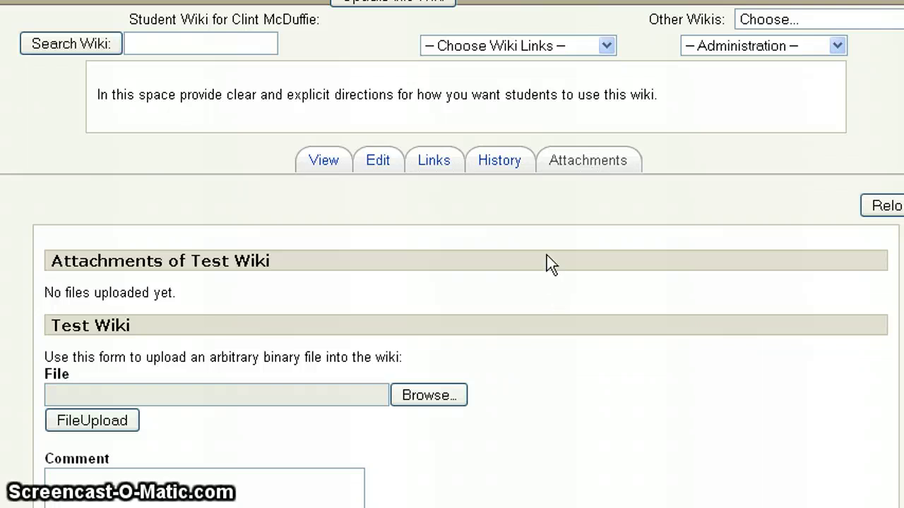
Open Test Wiki for editing and look through the list of other students' wikis without choosing one
click(380, 163)
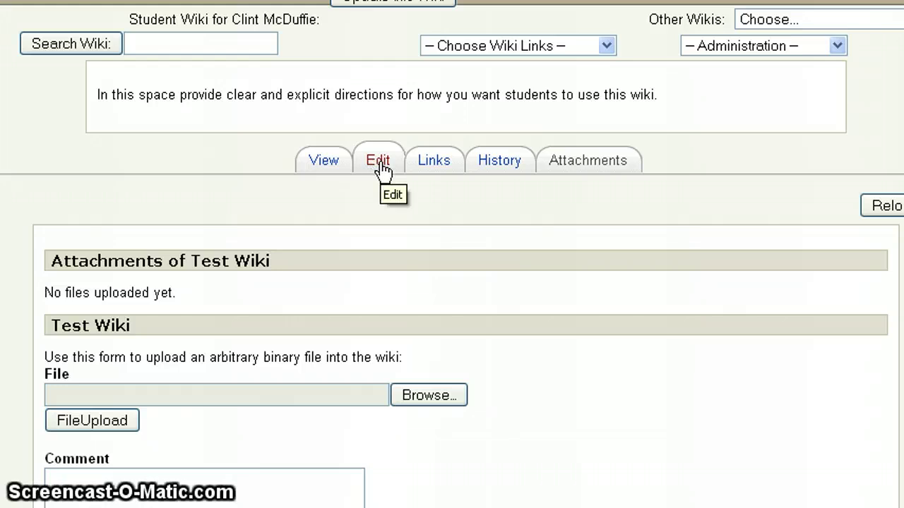
click(380, 165)
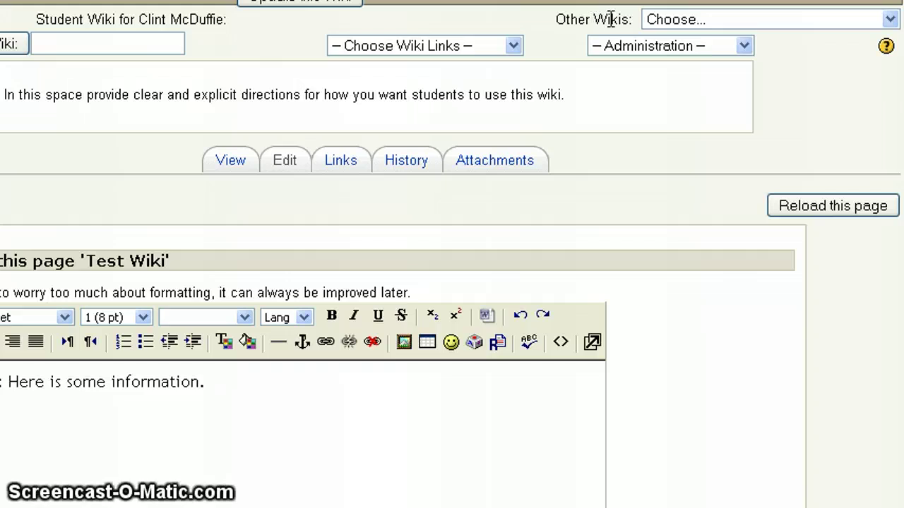
click(894, 24)
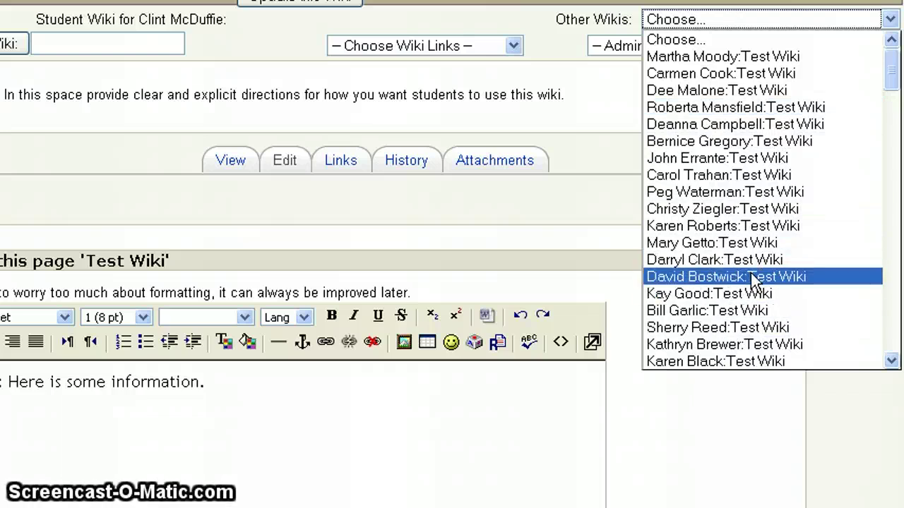
click(592, 106)
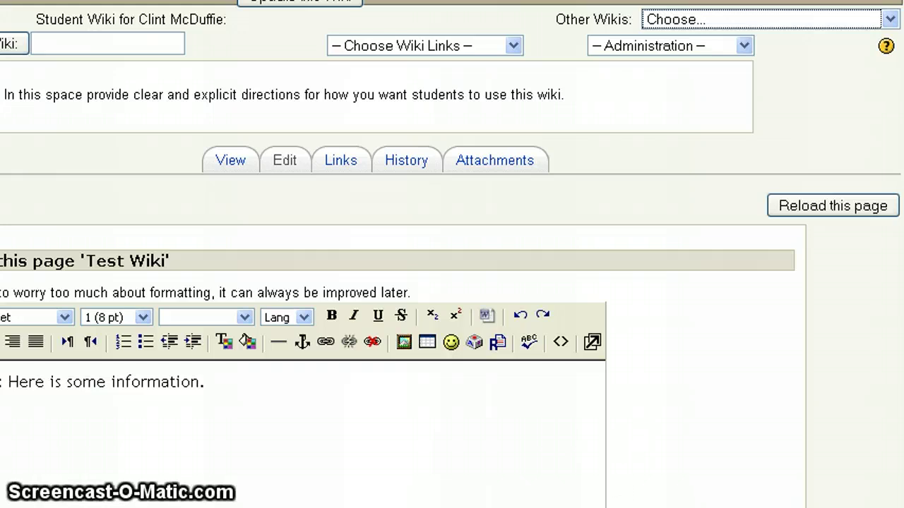
click(622, 507)
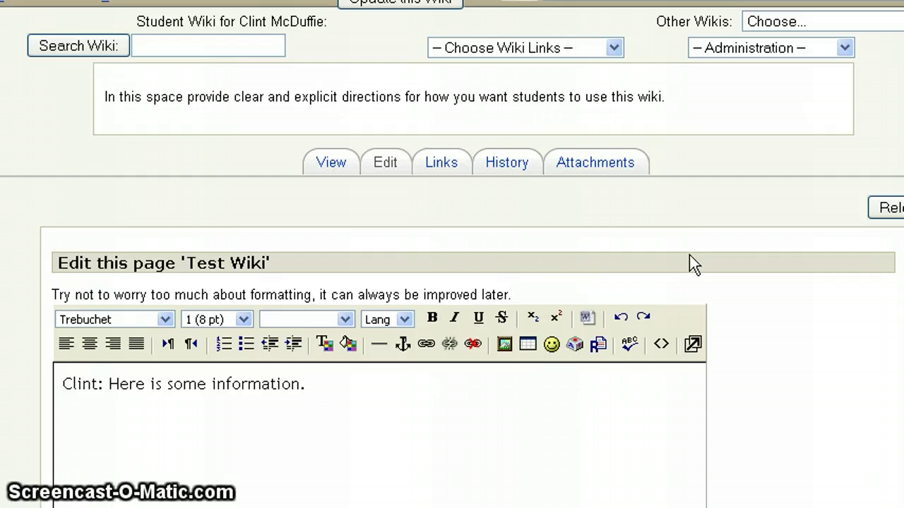
Add the wiki link [Example] on its own line below the existing Test Wiki text, leaving a blank line between, and save
click(321, 394)
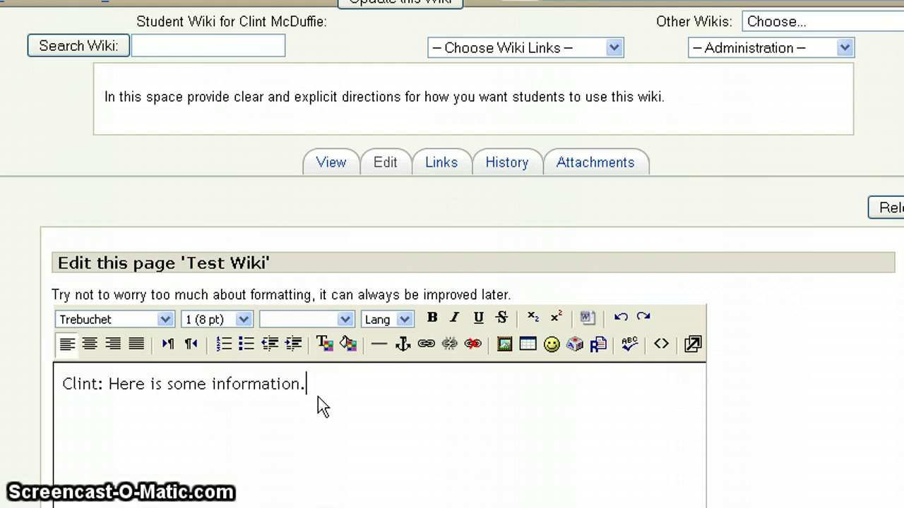
key(Return)
key(Return)
text([)
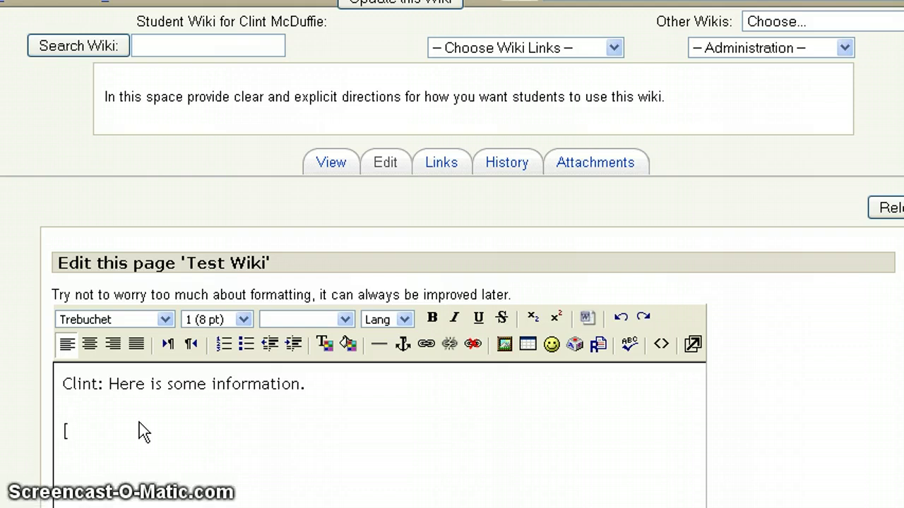
text(Example)
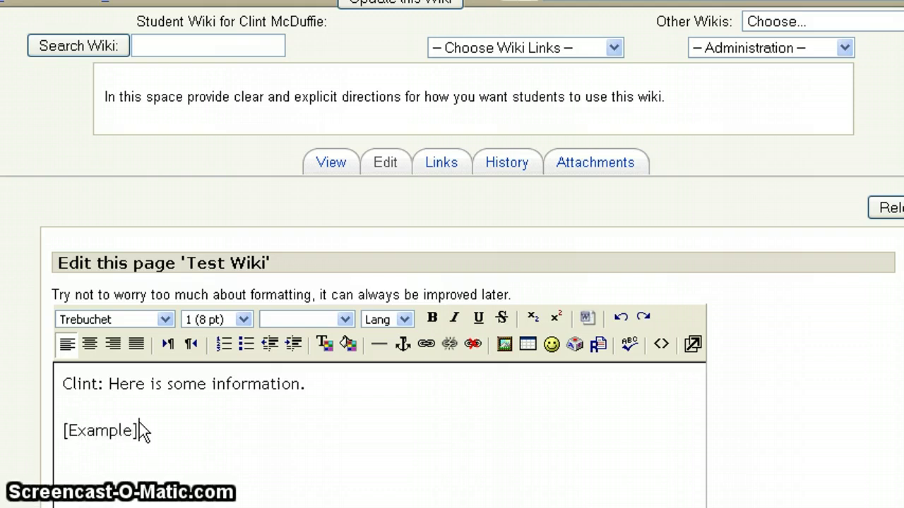
text(])
click(184, 415)
scroll(185, 421, down, 1)
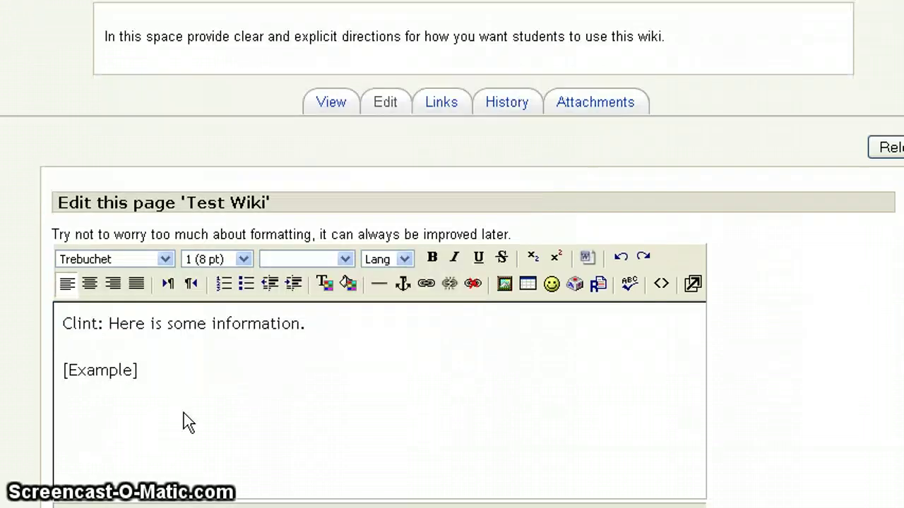
scroll(184, 416, down, 4)
click(79, 330)
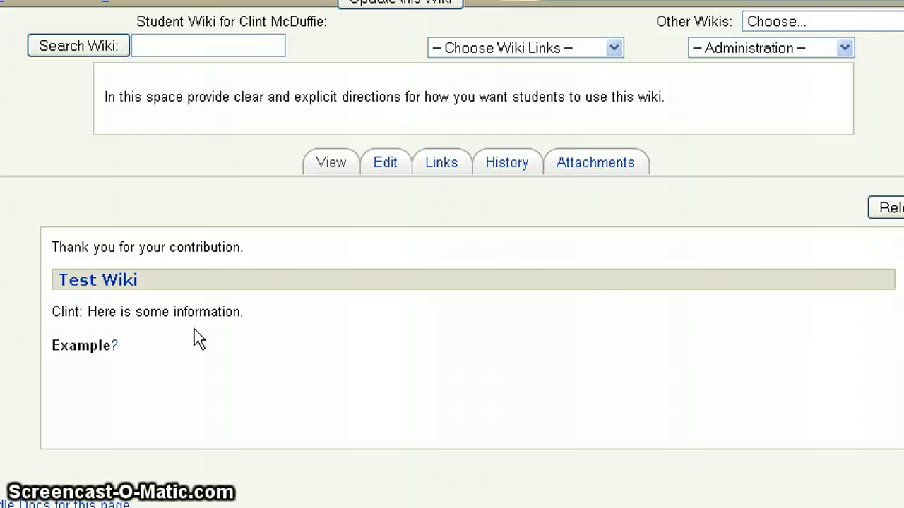
Create the Example page from its unresolved link in Test Wiki, with the text "Add content.", and save it
click(115, 346)
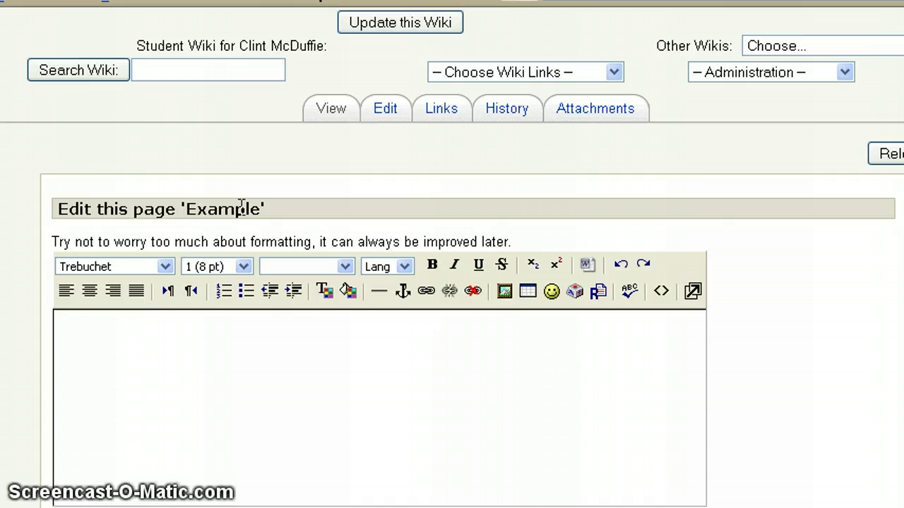
click(138, 346)
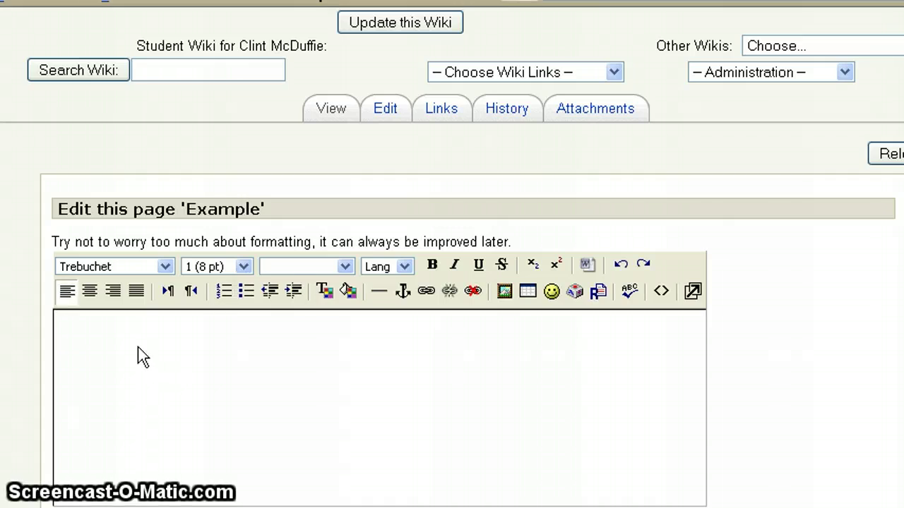
text(Add cibt)
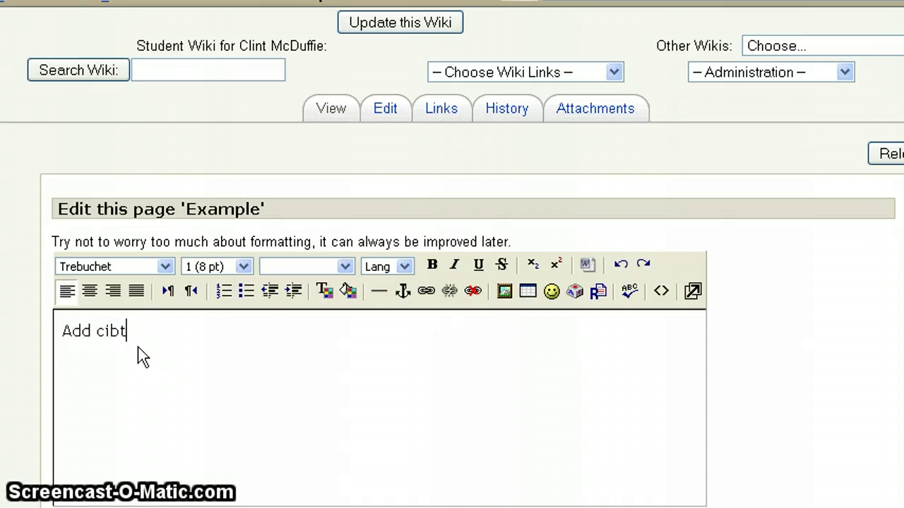
key(BackSpace)
key(BackSpace)
key(BackSpace)
text(ontent)
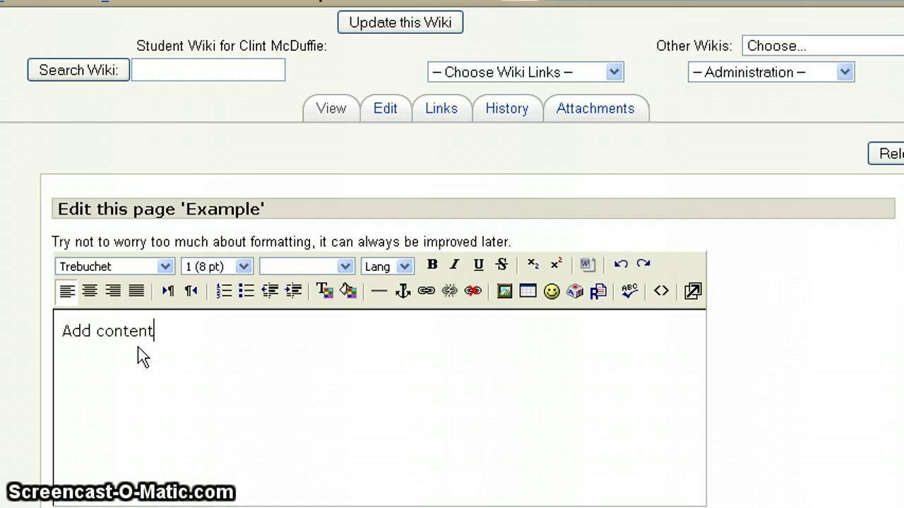
text(.)
scroll(259, 337, down, 1)
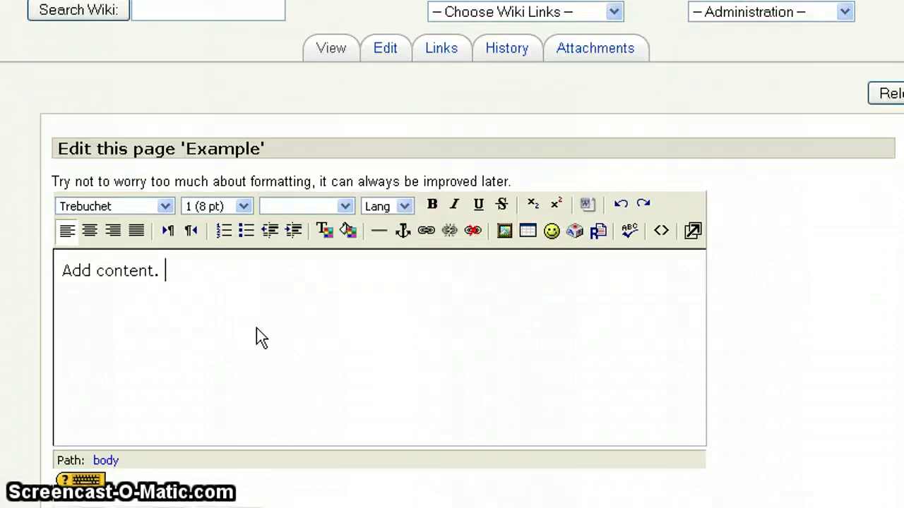
scroll(261, 337, down, 3)
click(84, 341)
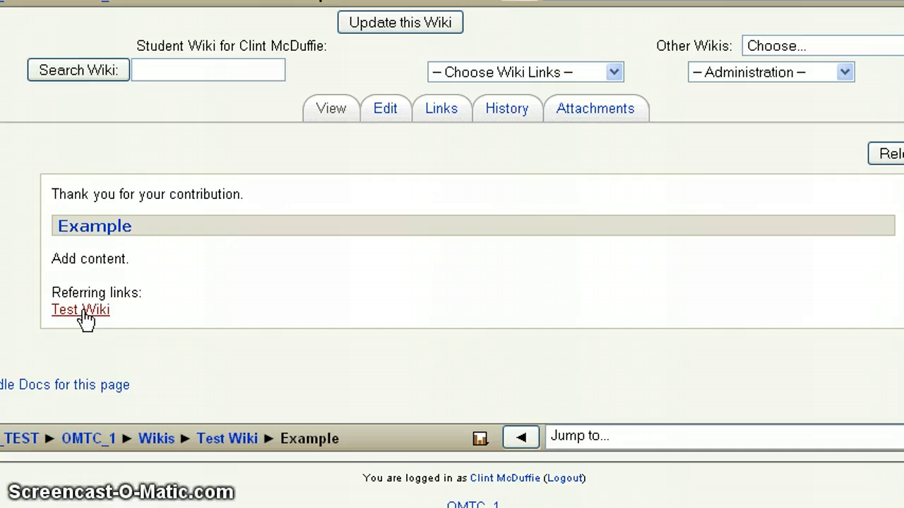
Follow the referring link back to Test Wiki, reopen the Example page from there, and view the pages linking to it
click(82, 312)
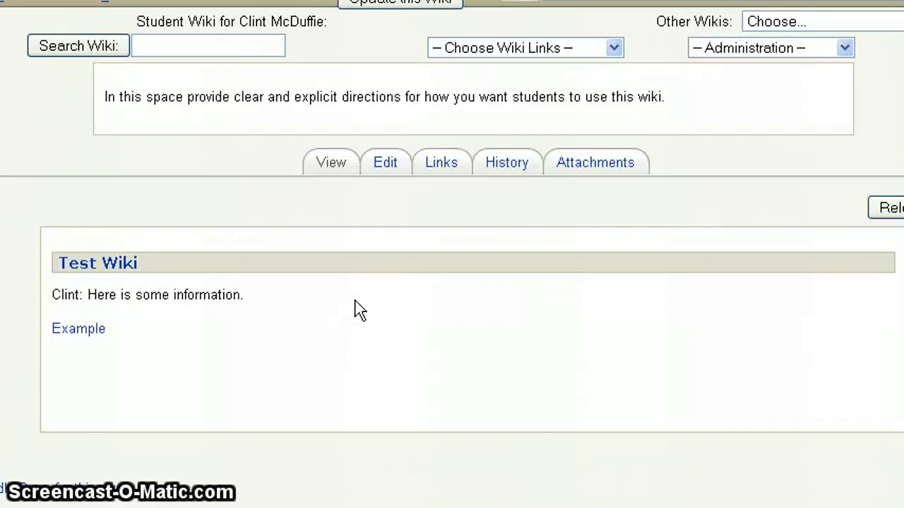
click(76, 332)
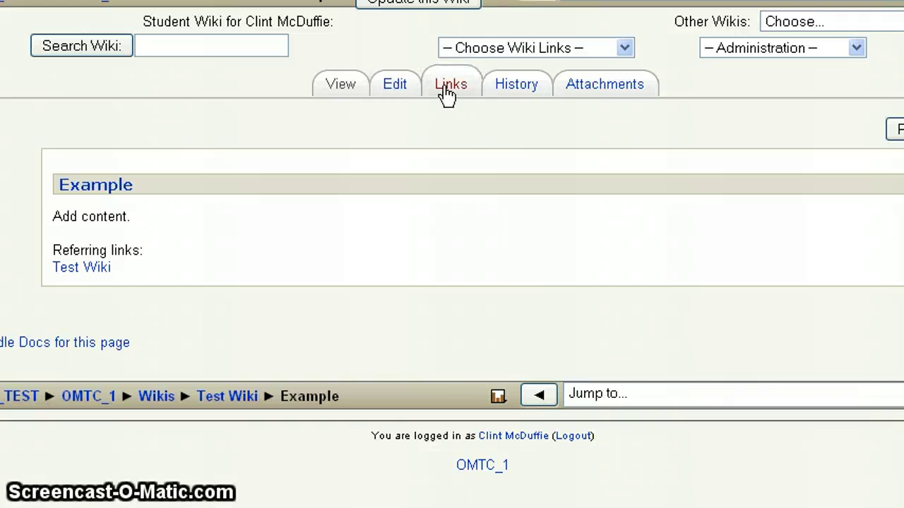
click(455, 96)
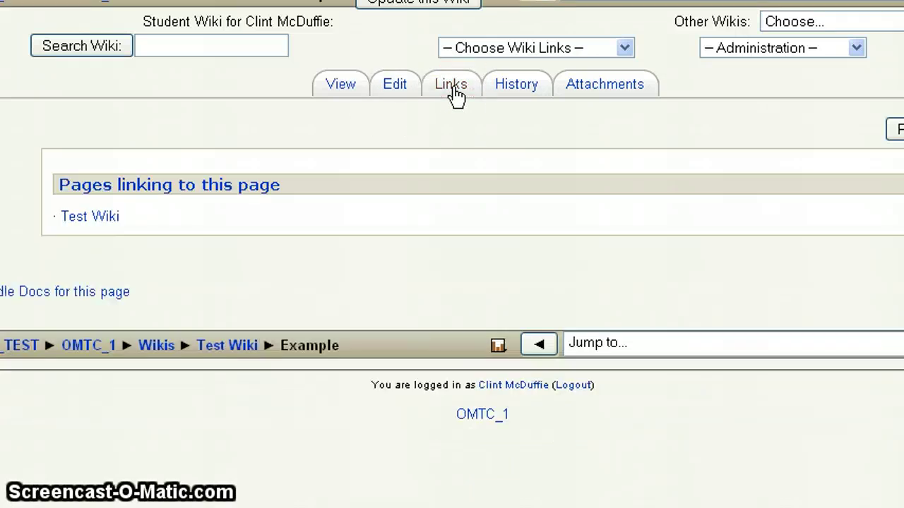